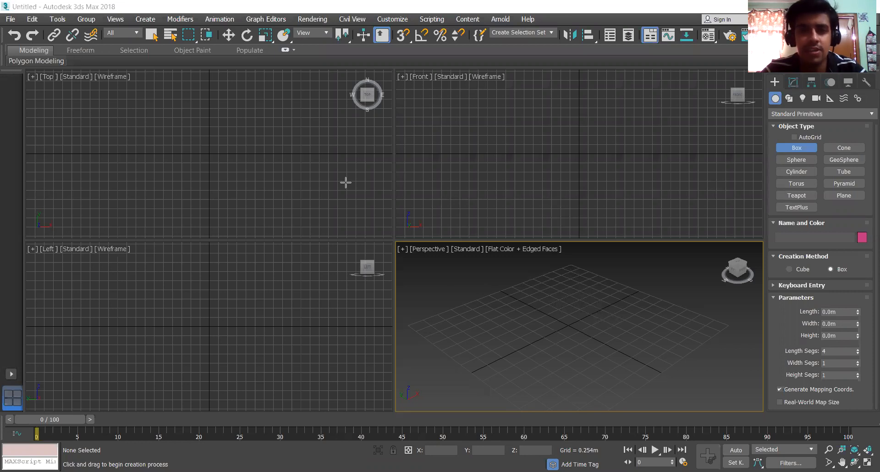
click(351, 282)
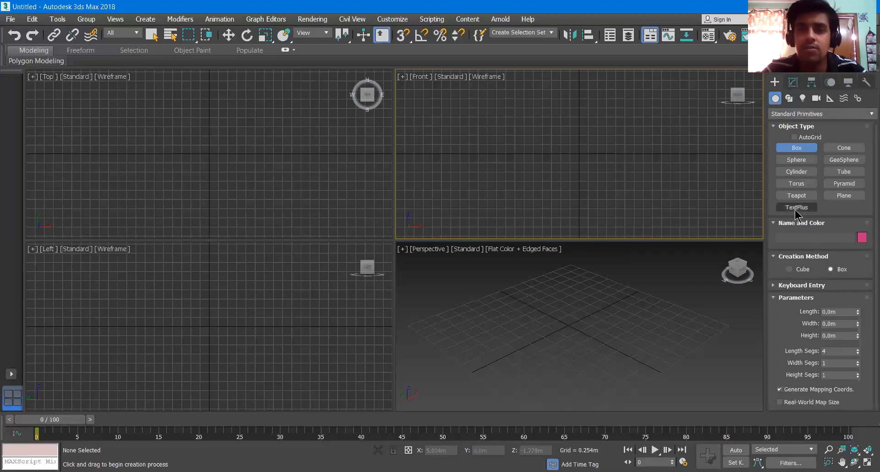
click(793, 84)
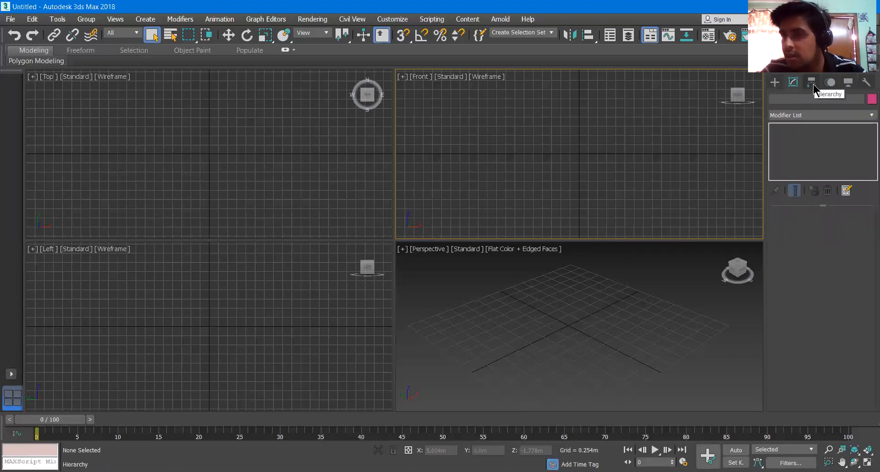
click(775, 83)
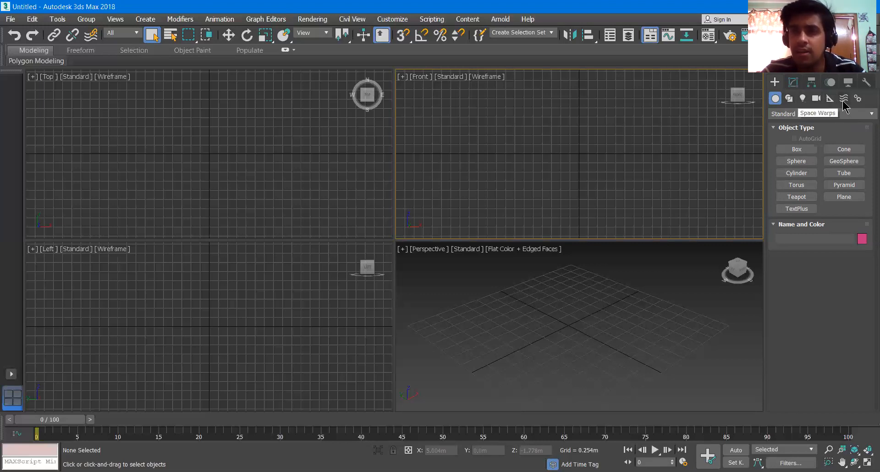
click(788, 101)
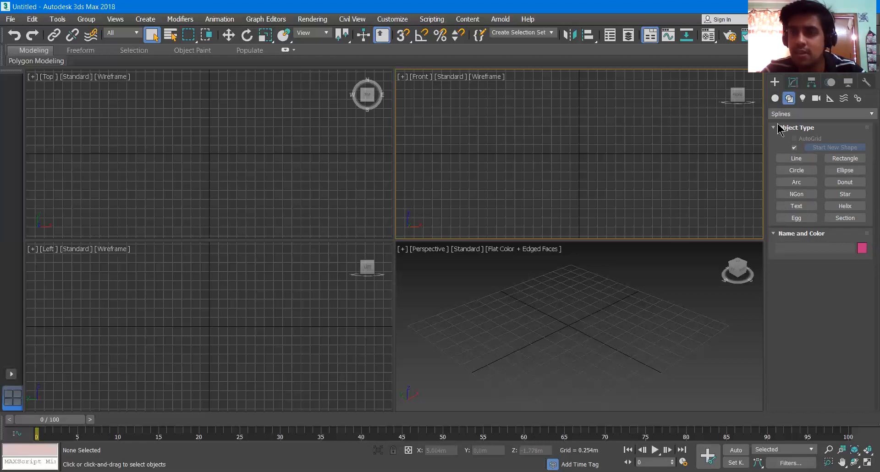
click(775, 98)
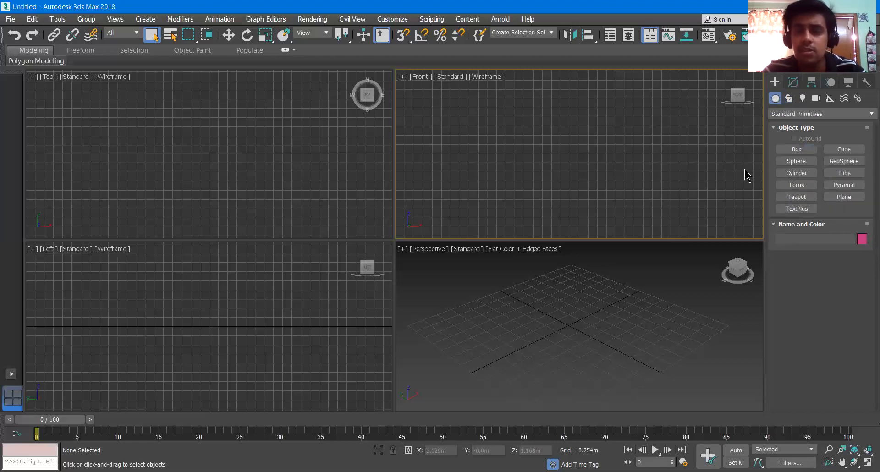
- Draw a box about 1.22 m long, 1.25 m wide and 1.13 m high in the maximized Perspective viewport
click(795, 150)
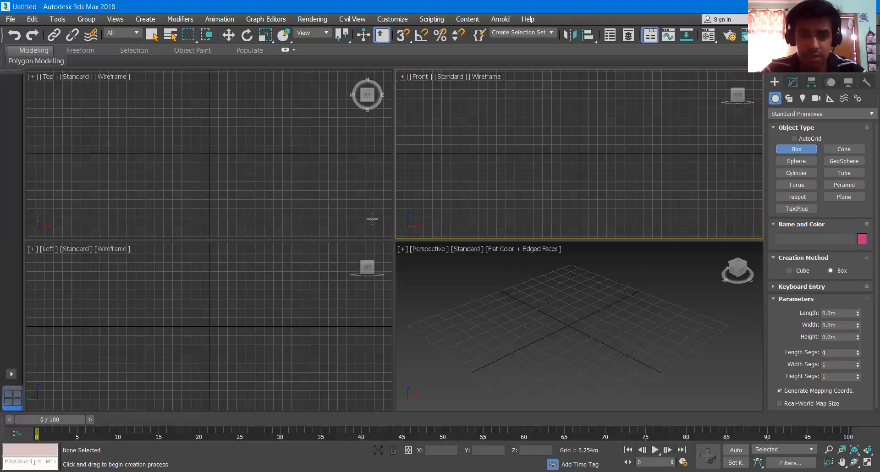
drag(394, 240, 338, 185)
click(541, 301)
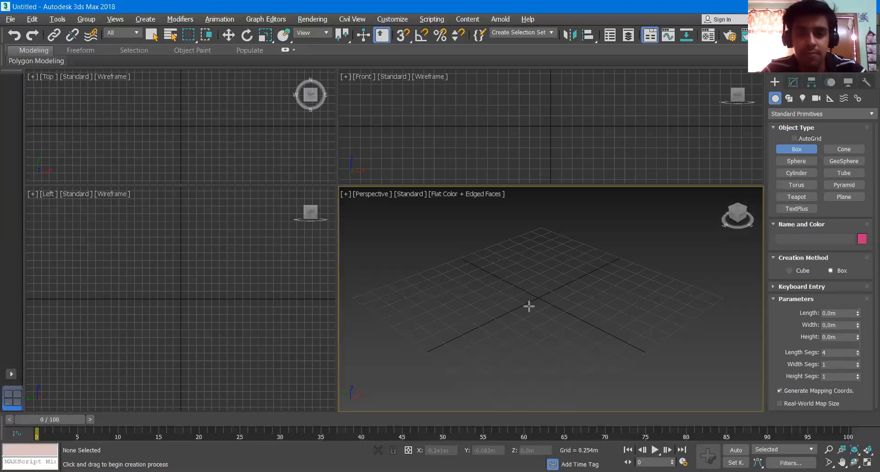
key(alt+w)
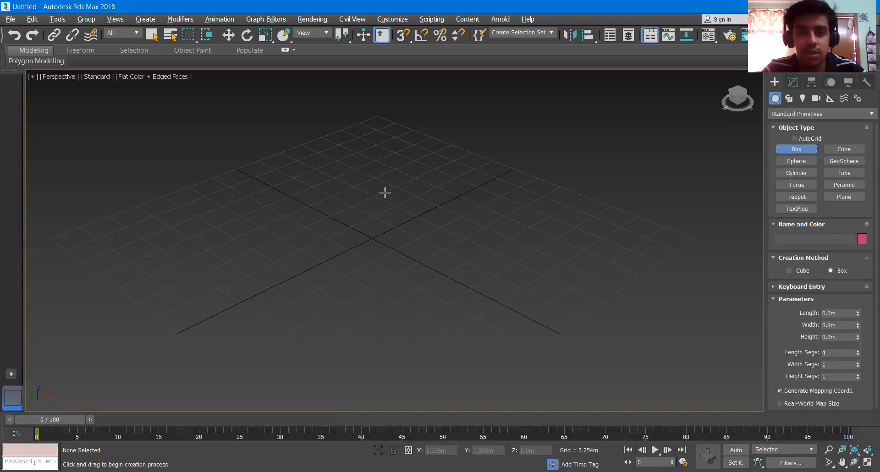
drag(431, 184, 437, 293)
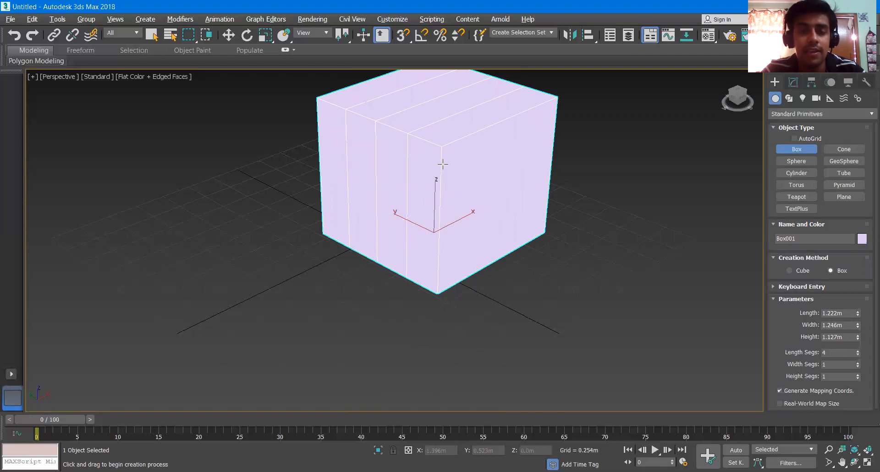
click(442, 165)
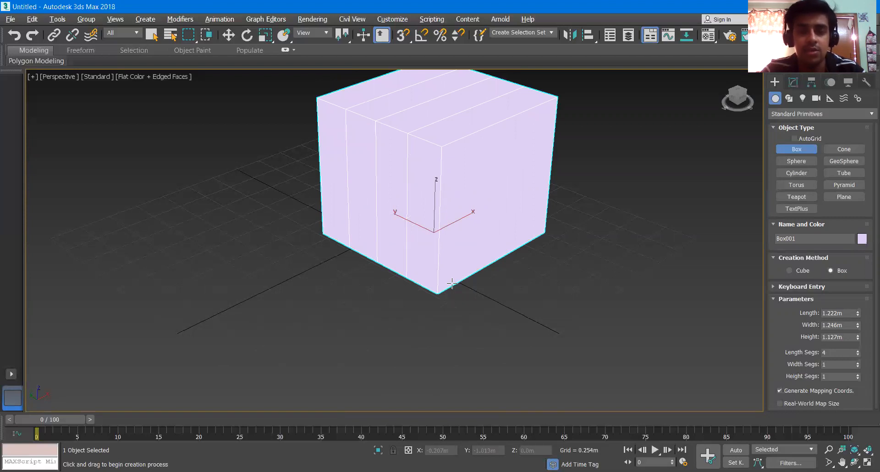
scroll(451, 283, down, 4)
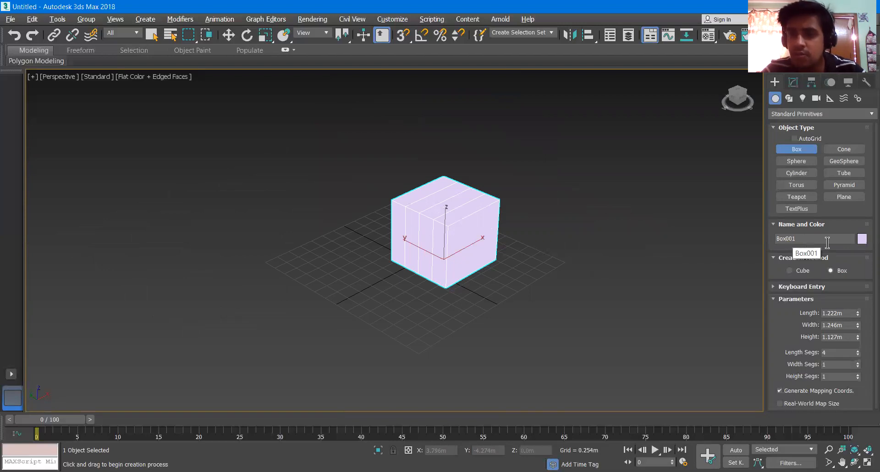
- Resize the box into a thin upright slab 5.473 m long, 0.212 m wide and 2.593 m high
scroll(846, 272, down, 1)
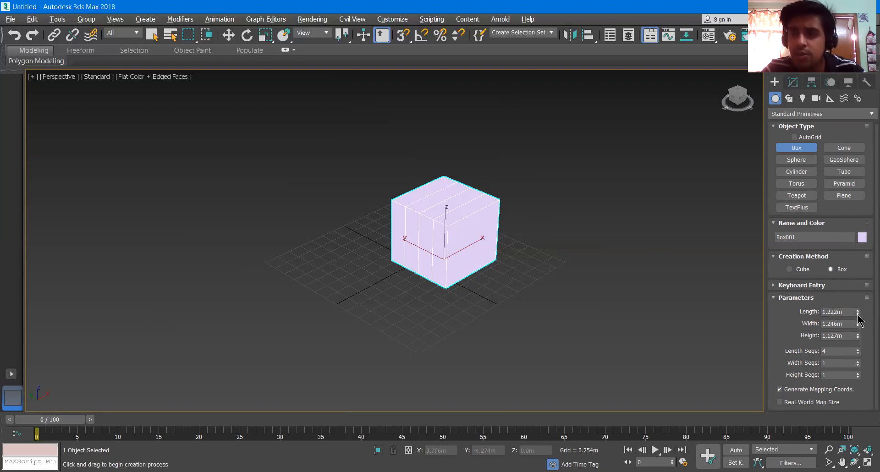
drag(857, 313, 854, 290)
drag(856, 297, 845, 149)
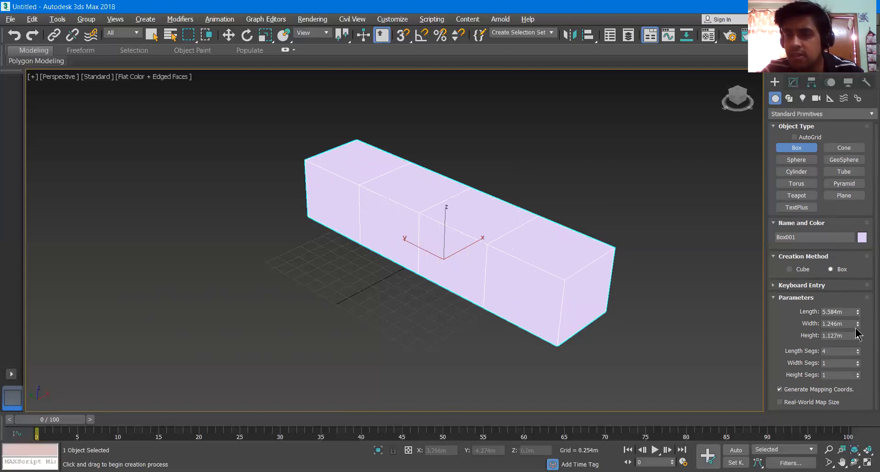
drag(857, 325, 857, 371)
mouse_move(859, 307)
mouse_down()
mouse_move(857, 295)
mouse_move(857, 329)
mouse_move(856, 275)
mouse_move(859, 291)
mouse_up()
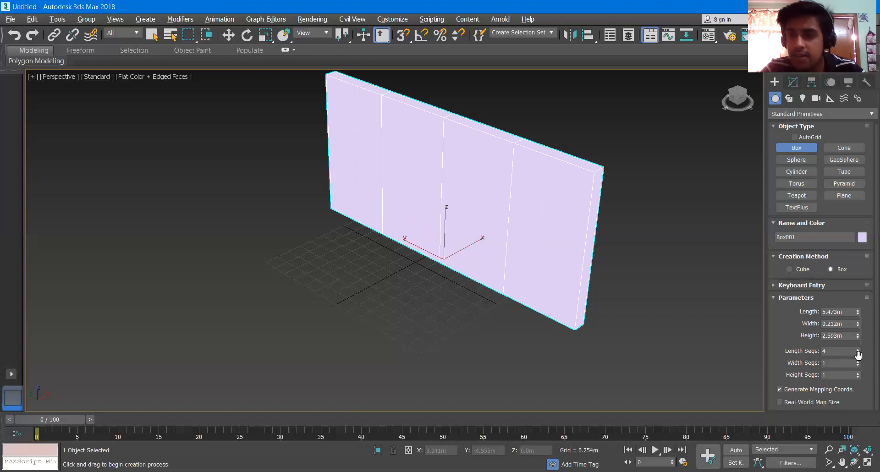
- Set the slab's length segments to 17
drag(857, 353, 859, 353)
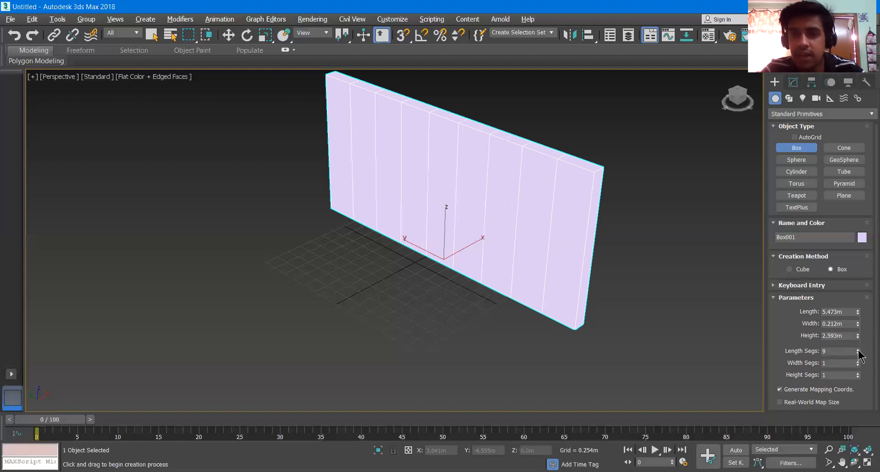
click(858, 351)
click(857, 351)
click(857, 351)
click(856, 352)
click(857, 354)
click(856, 353)
click(857, 353)
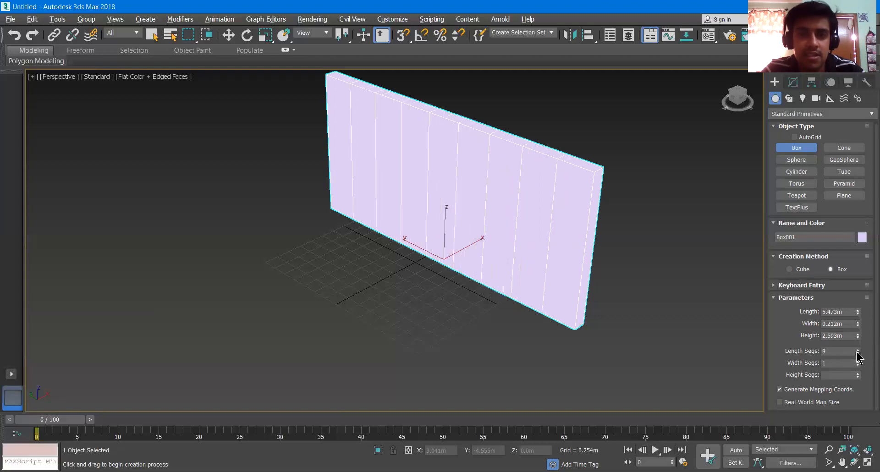
click(856, 350)
click(857, 350)
click(857, 350)
click(857, 350)
click(857, 350)
click(856, 351)
click(856, 350)
click(856, 350)
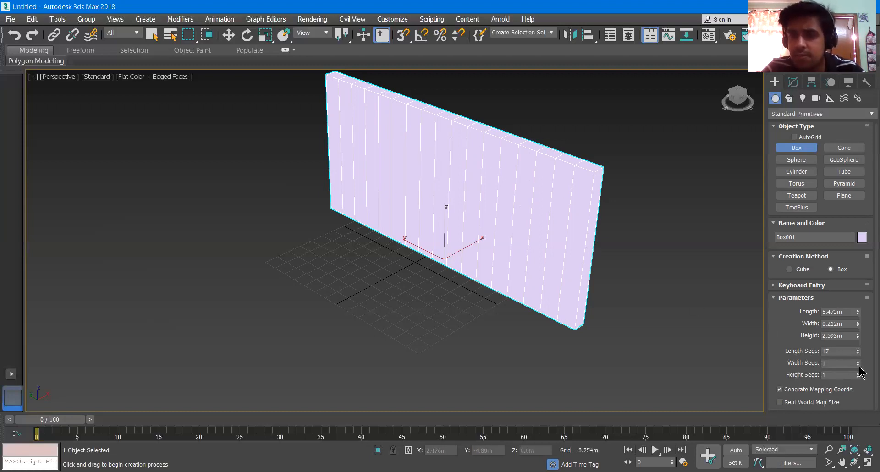
- Set the slab's width segments to 8 and its height segments to 9
mouse_move(857, 365)
mouse_down()
mouse_move(859, 354)
mouse_move(858, 363)
mouse_up()
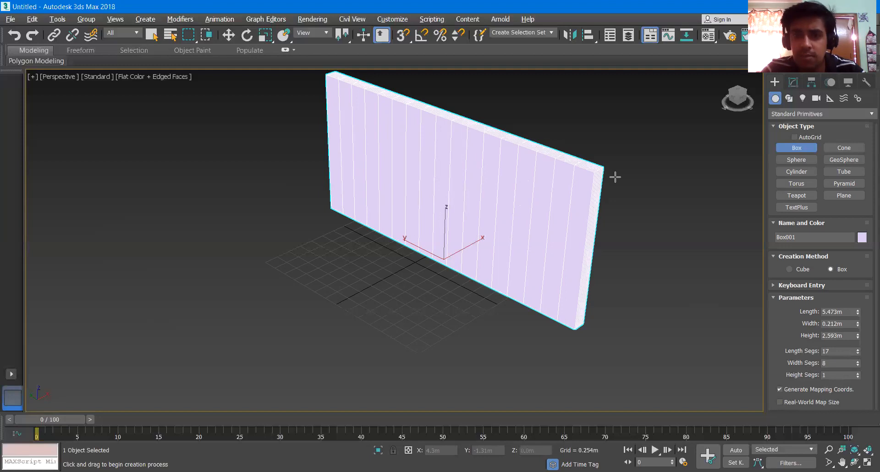
scroll(615, 176, up, 5)
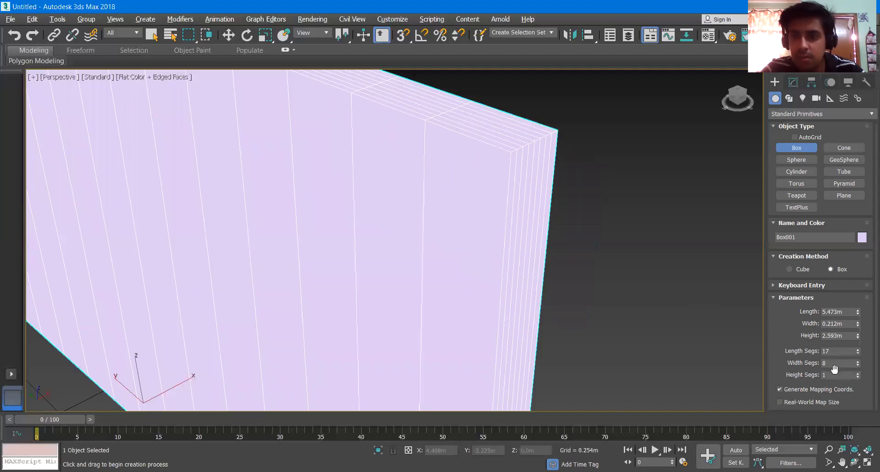
scroll(477, 260, down, 5)
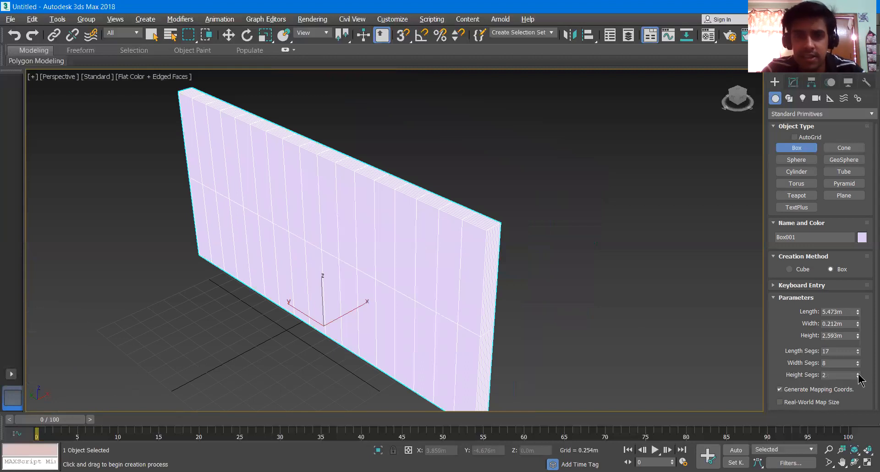
drag(858, 374, 858, 370)
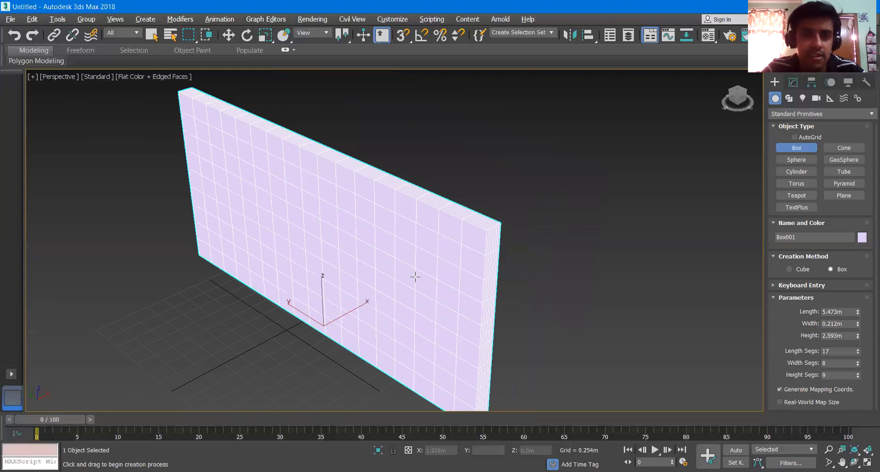
scroll(431, 246, up, 3)
scroll(459, 233, down, 4)
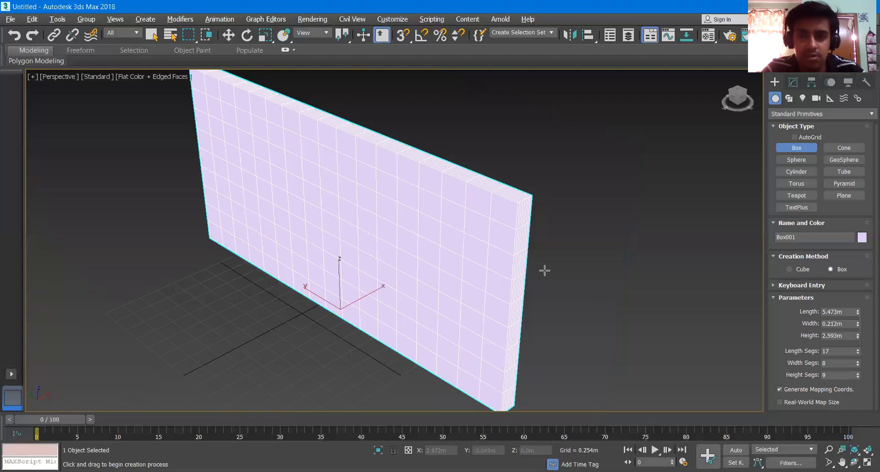
scroll(585, 276, down, 2)
middle_drag(585, 277, 582, 256)
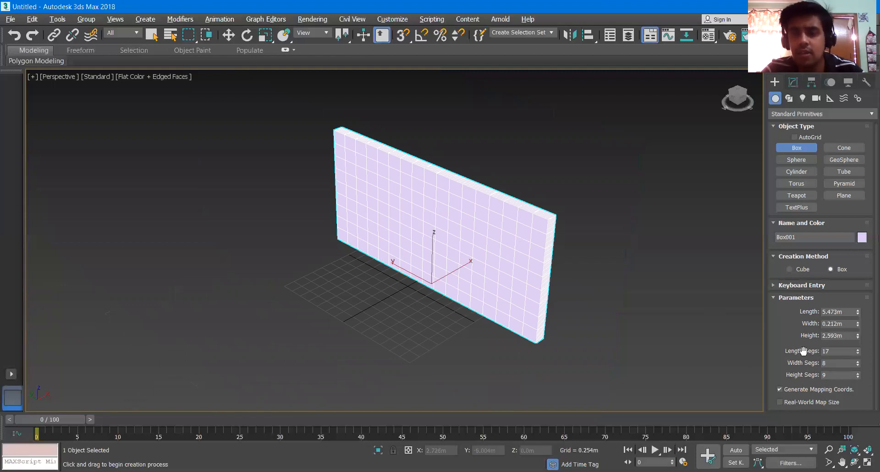
- End box creation, deselect the slab, and reselect it to view its editable parameters
click(683, 307)
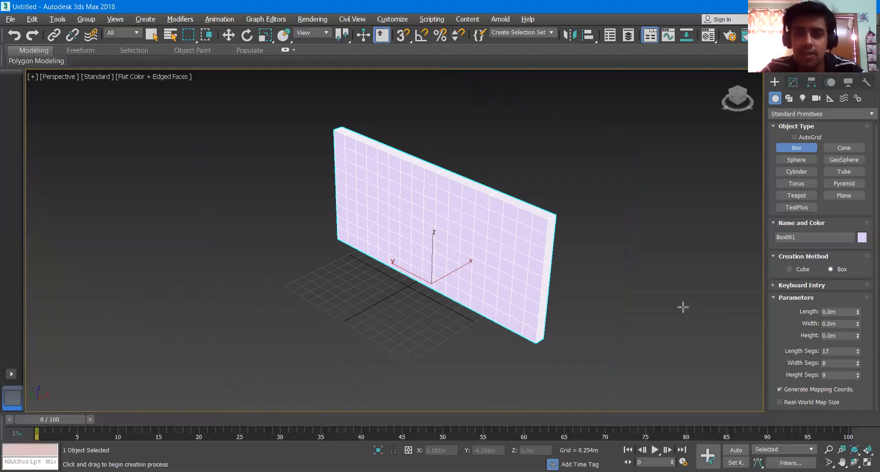
right_click(680, 252)
right_click(670, 205)
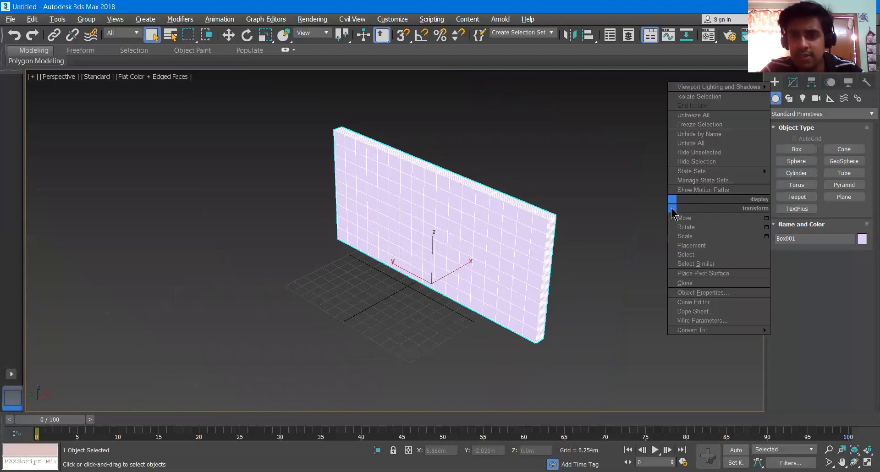
click(665, 240)
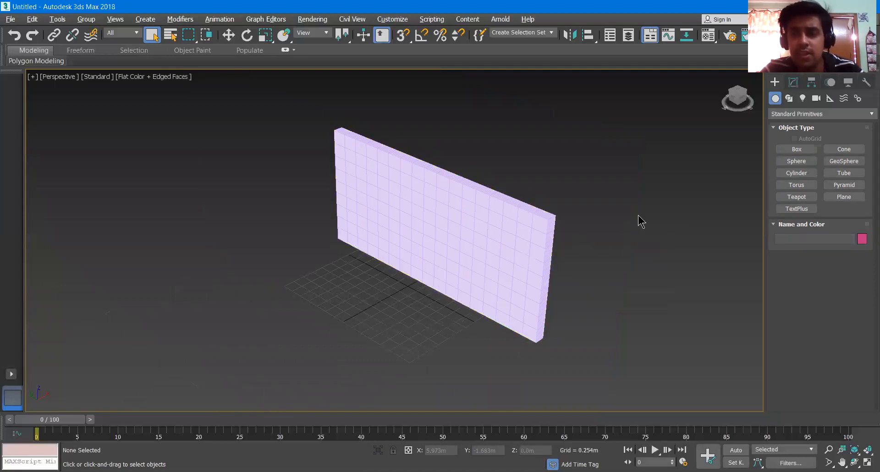
click(522, 229)
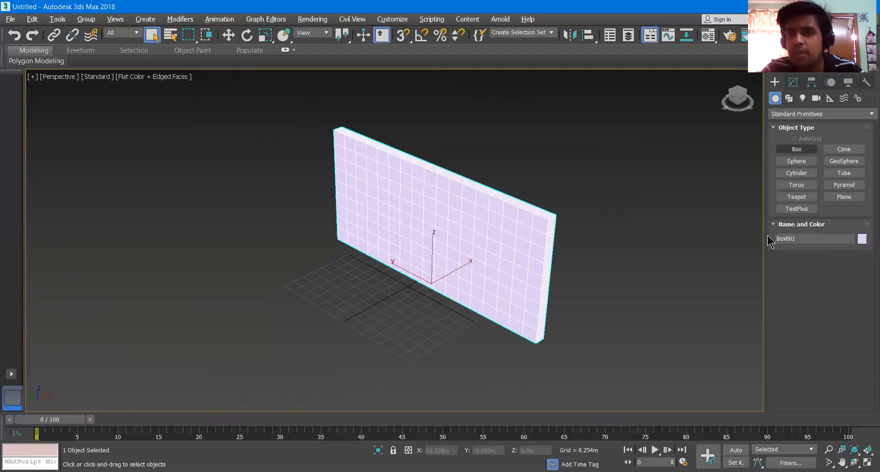
click(793, 85)
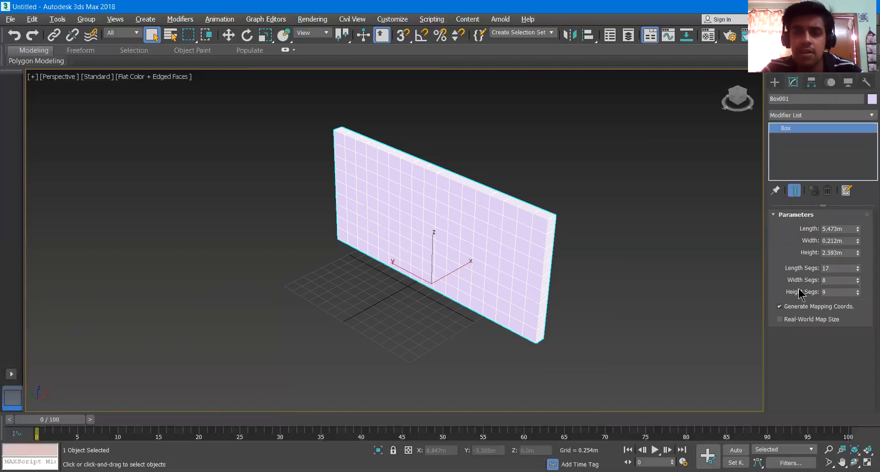
- Draw a cube about 1.05 m per side in front of the slab with the Cube creation method, and set its length to 2.126 m
click(775, 82)
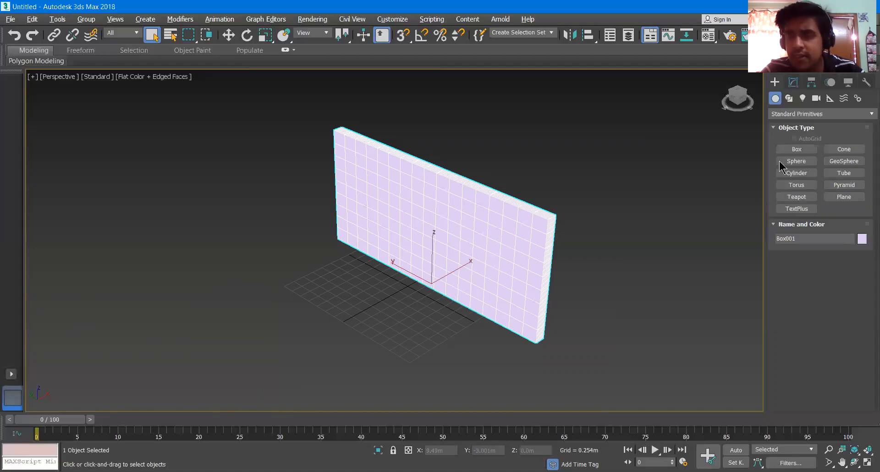
click(805, 150)
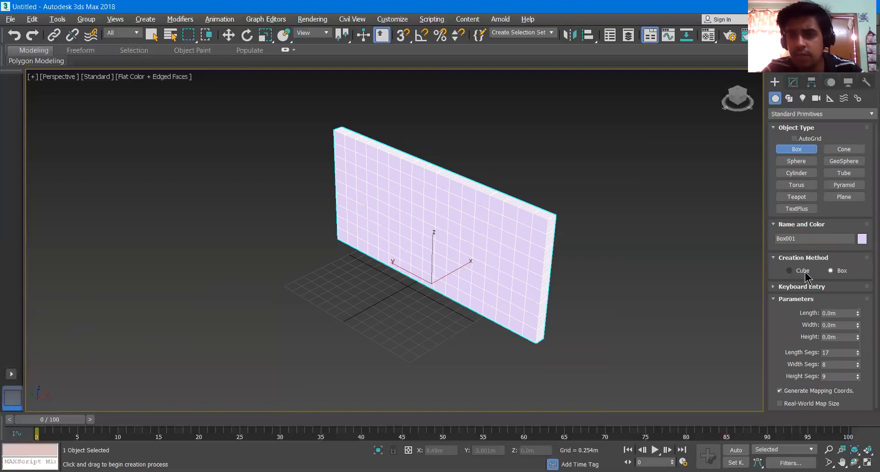
click(794, 272)
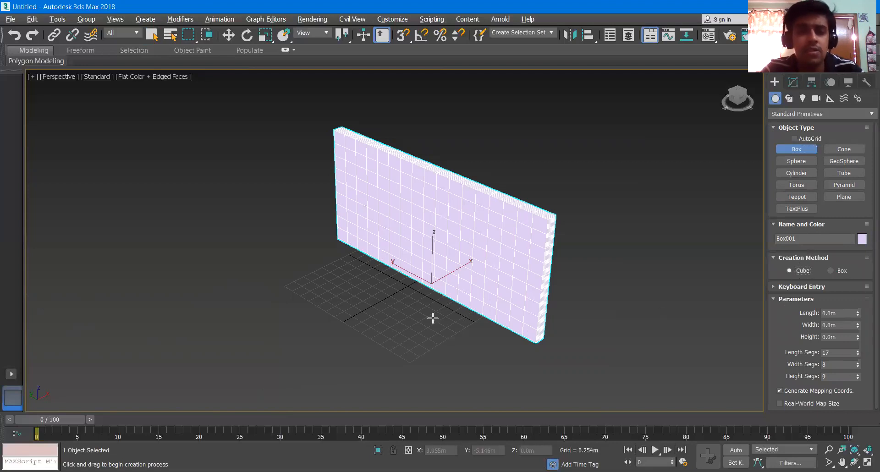
drag(395, 316, 422, 310)
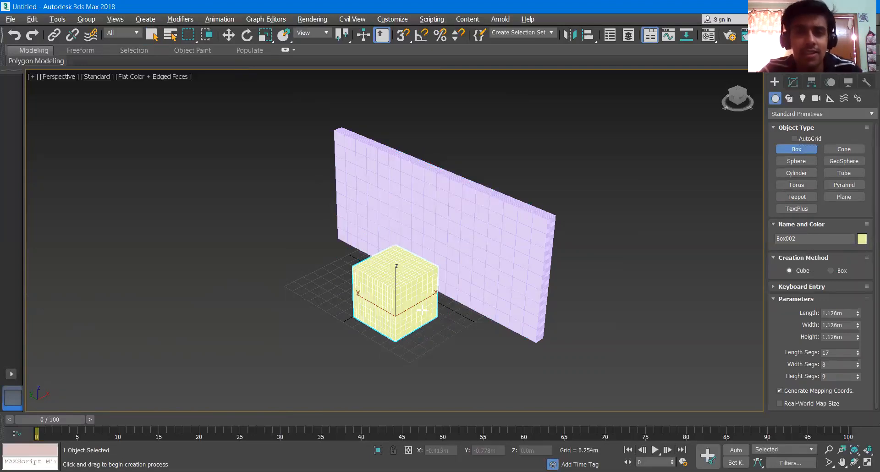
drag(422, 310, 418, 307)
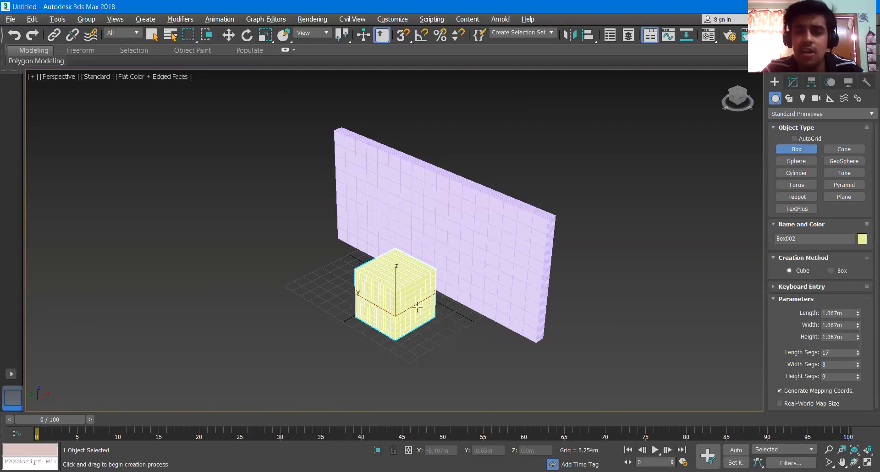
drag(418, 307, 416, 307)
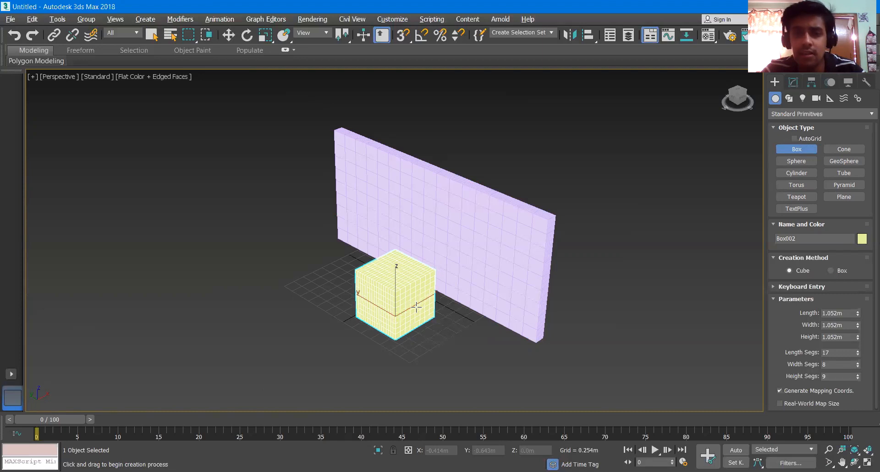
drag(857, 315, 854, 267)
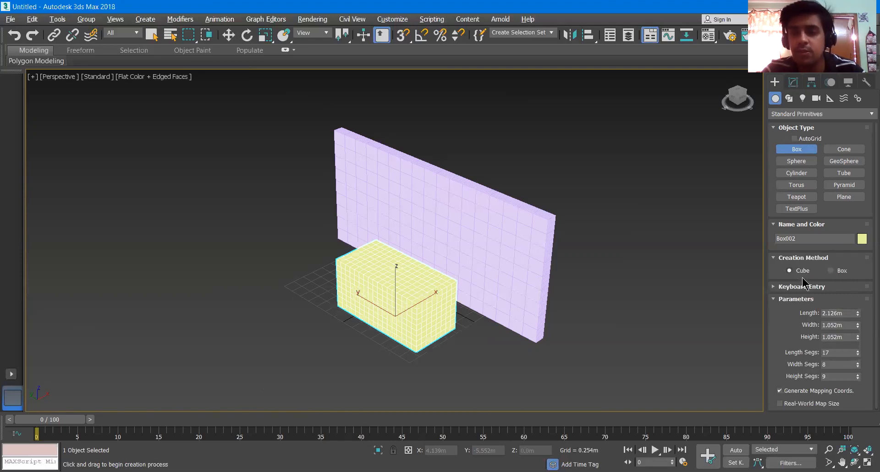
- Show the keyboard entry values and create a cube at the origin with a length of 0 m
click(773, 285)
scroll(784, 294, down, 1)
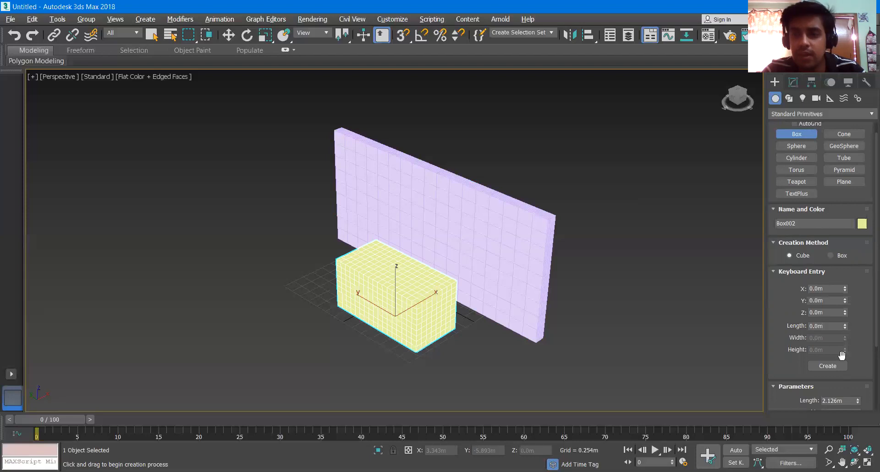
click(834, 367)
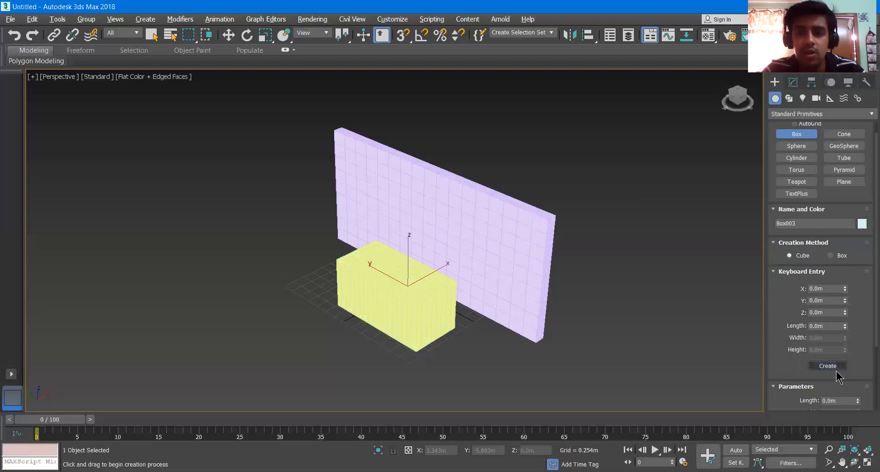
- Create another cube at the origin through keyboard entry with a length of 5 m
scroll(479, 260, up, 3)
scroll(479, 260, down, 3)
click(825, 326)
text(5)
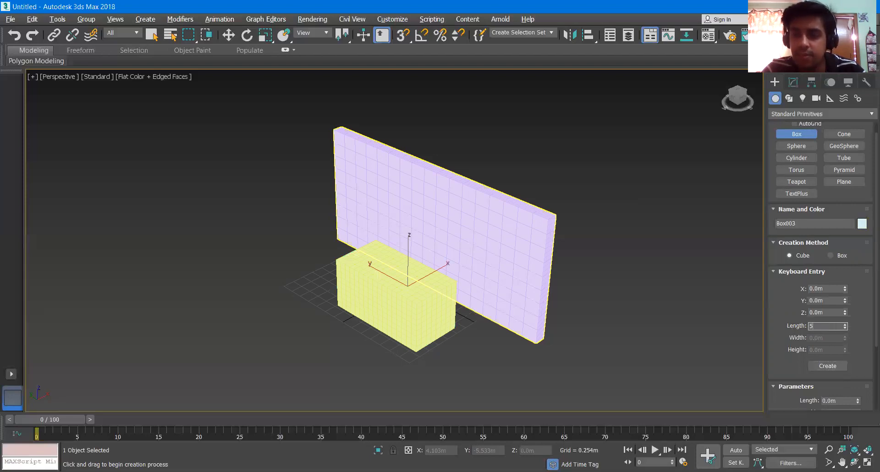
click(828, 365)
scroll(438, 214, down, 4)
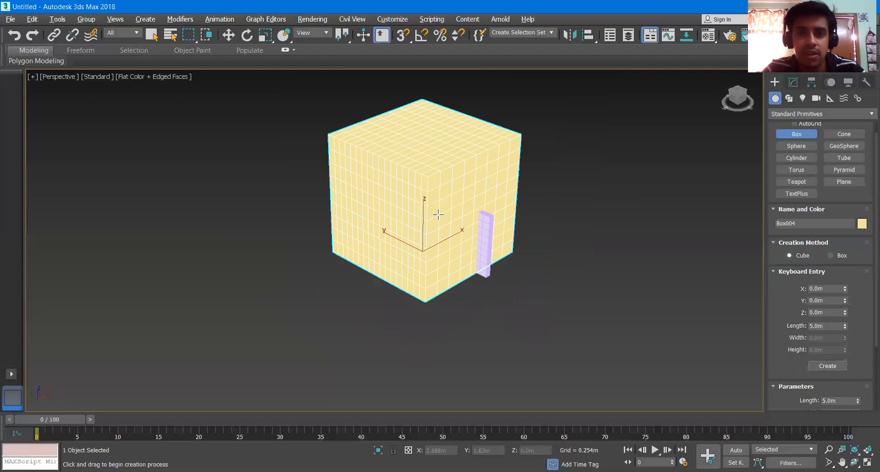
click(424, 182)
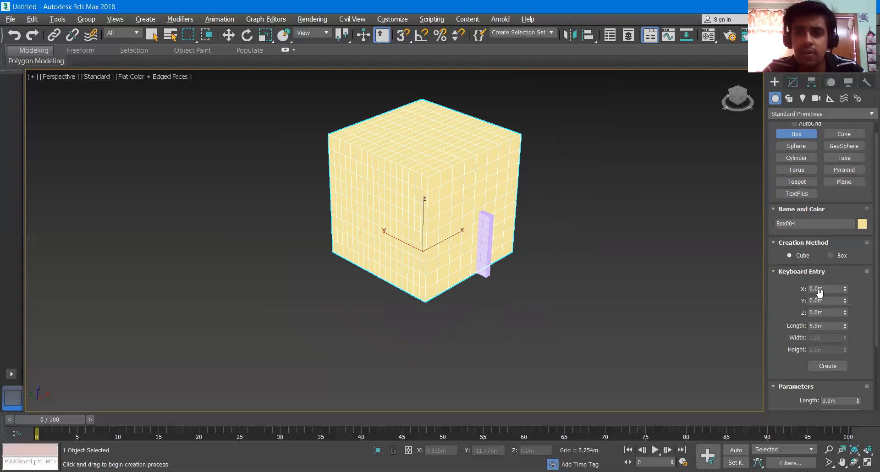
- Switch the creation method from Cube to Box so width and height can be entered separately
click(840, 256)
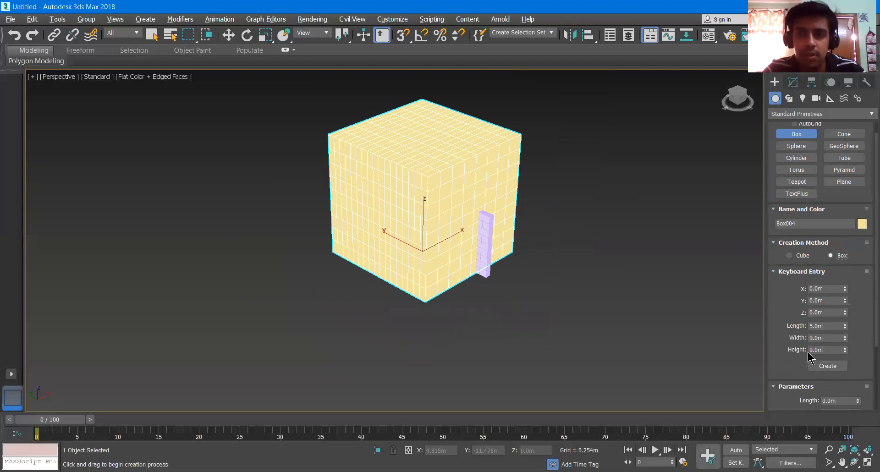
scroll(785, 283, down, 1)
scroll(781, 275, up, 2)
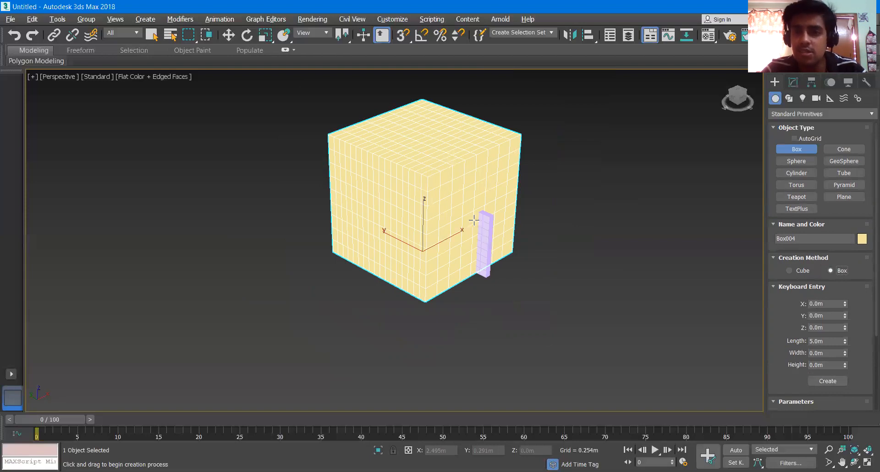
- Select all objects in the scene and delete them, leaving the home grid empty
scroll(475, 220, down, 3)
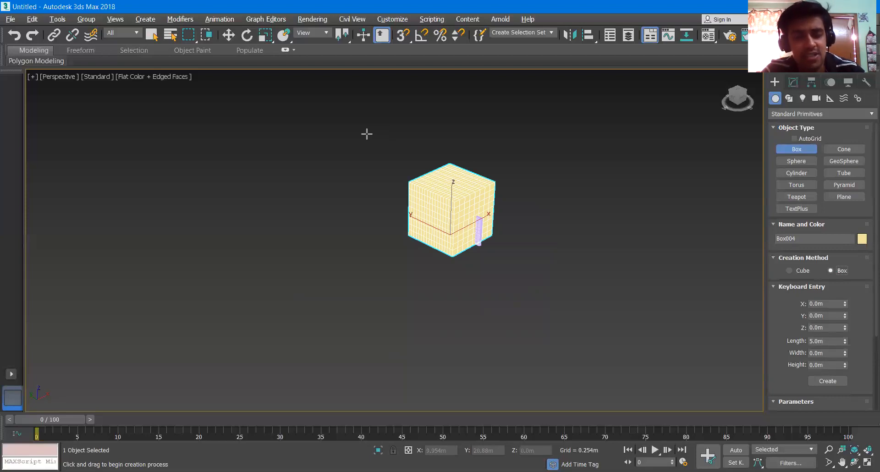
key(ctrl+a)
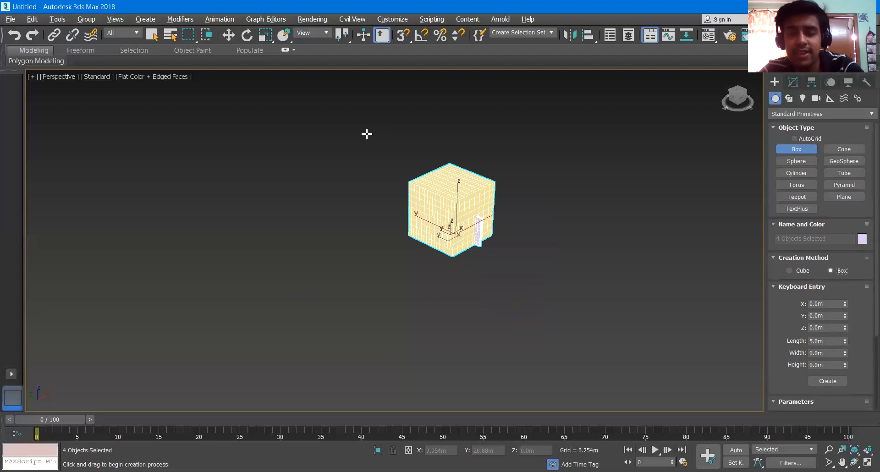
key(Delete)
scroll(446, 207, up, 2)
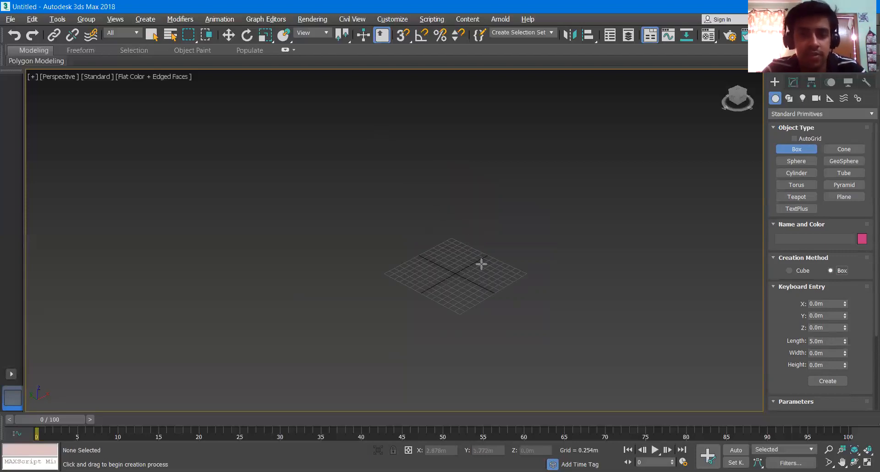
scroll(481, 265, down, 4)
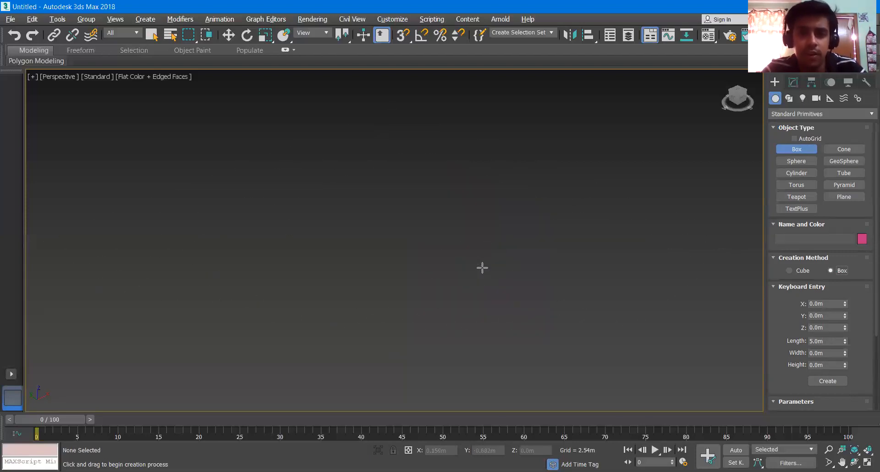
scroll(482, 268, up, 1)
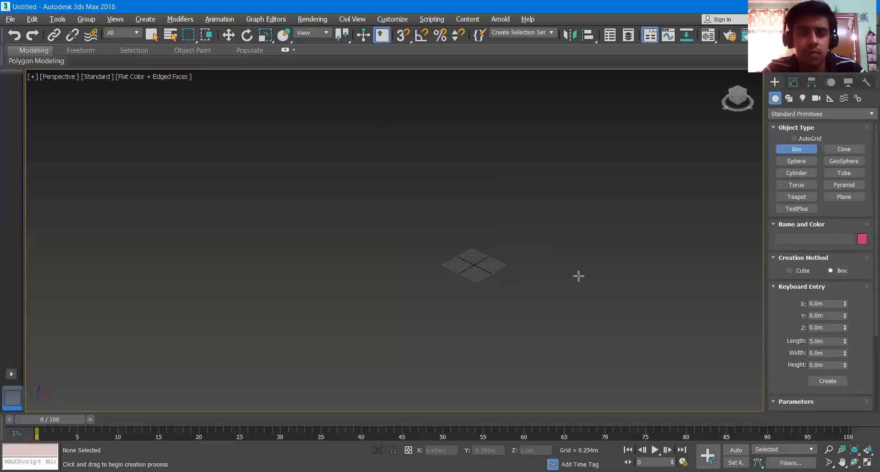
scroll(578, 275, up, 5)
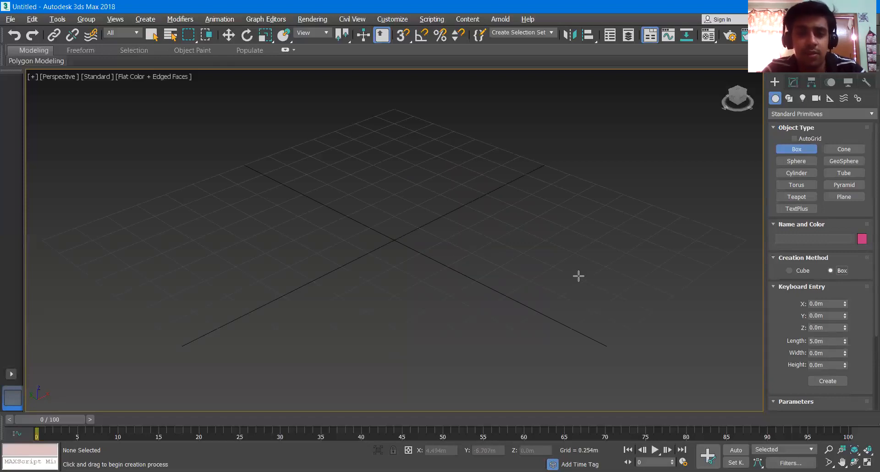